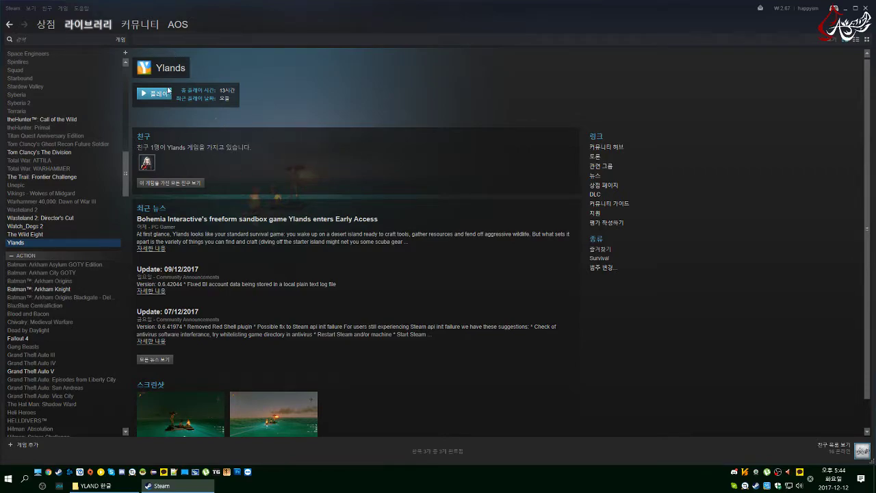
Open the Ylands local content folder from the game's properties in the Steam library.
right_click(22, 246)
left_click(40, 373)
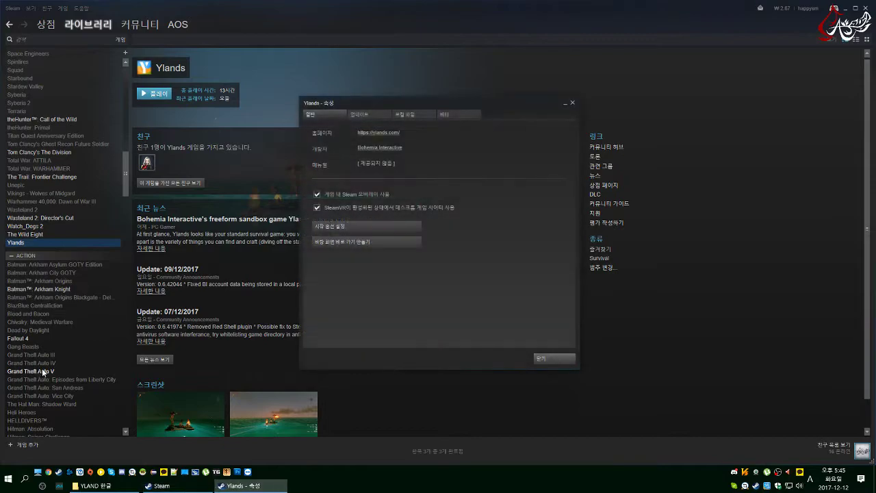
left_click(411, 116)
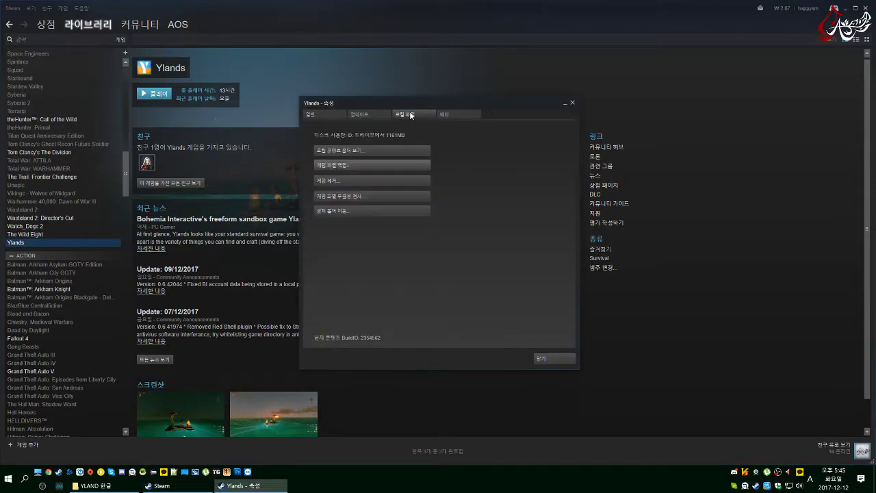
left_click(360, 152)
left_click_drag(321, 69, 550, 69)
left_click_drag(533, 209, 465, 215)
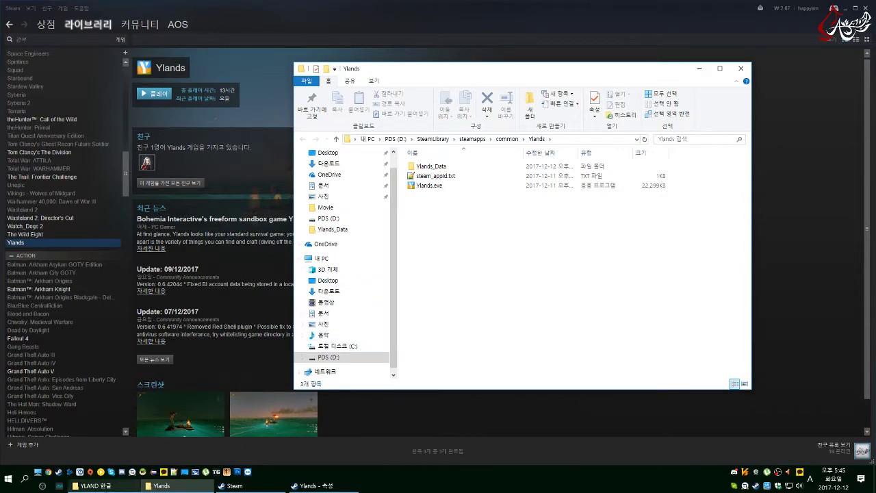
Launch UnityEX.exe from the YLAND 한글 folder and move its window clear of the Ylands folder window.
left_click(94, 485)
left_click(202, 165)
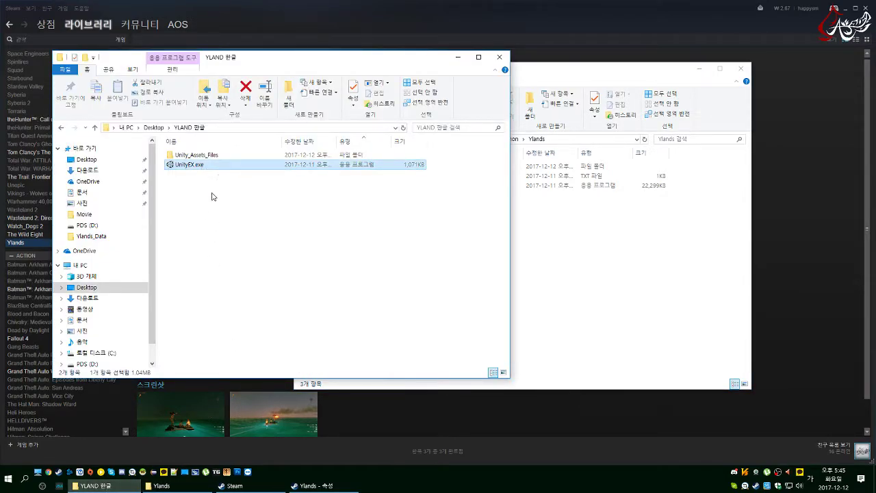
double_click(197, 165)
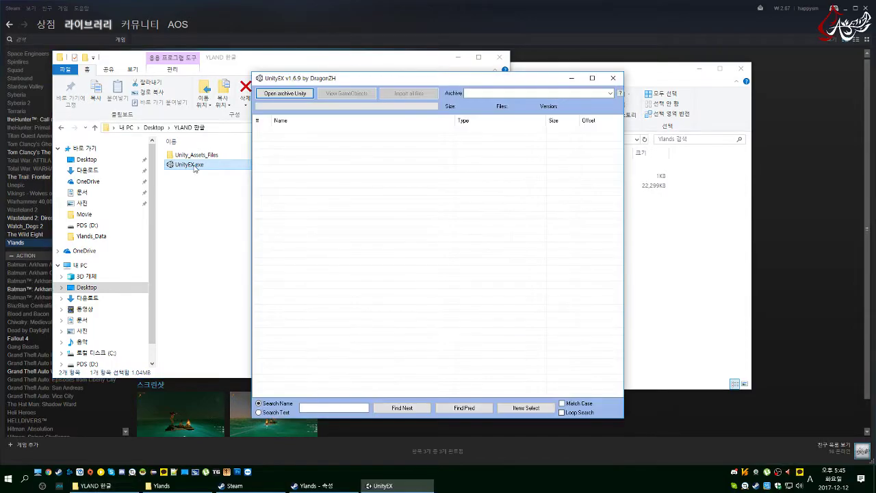
left_click_drag(362, 74, 223, 70)
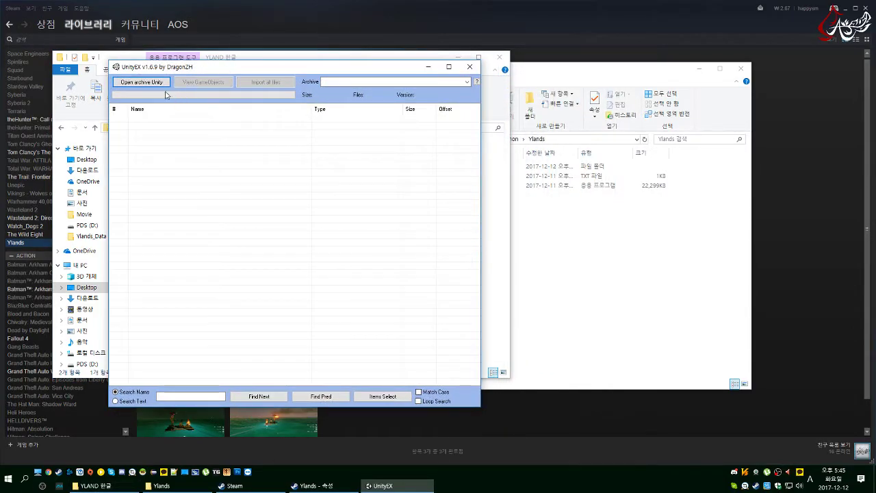
Start opening a Unity archive and paste the Ylands folder path, copied from File Explorer, as the file name.
left_click(133, 85)
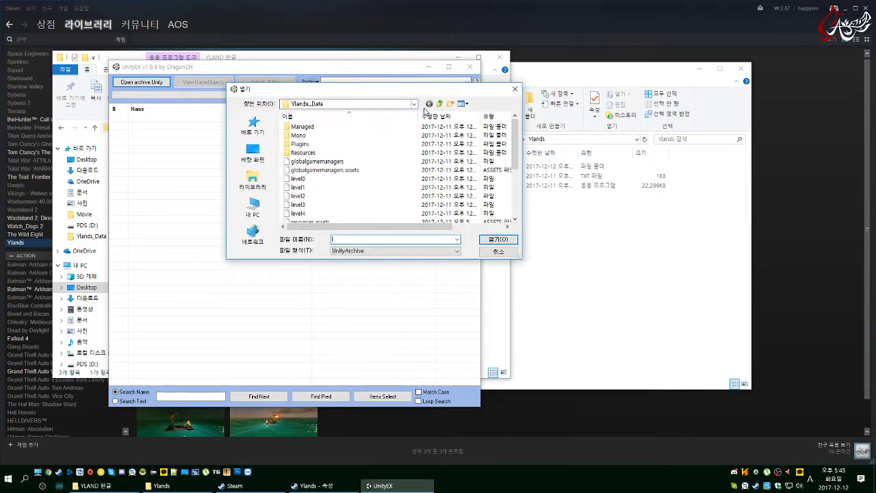
left_click(440, 104)
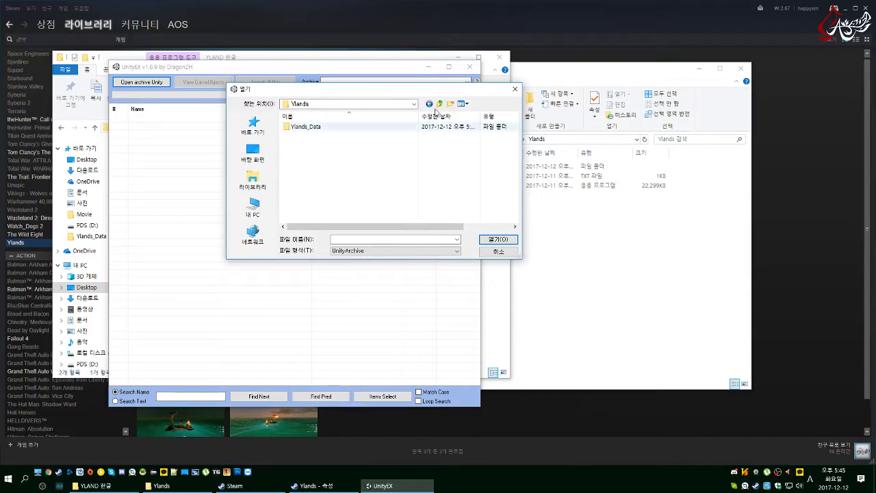
left_click_drag(427, 90, 358, 56)
left_click(589, 142)
left_click(589, 143)
key("ctrl+c")
left_click_drag(589, 69, 662, 71)
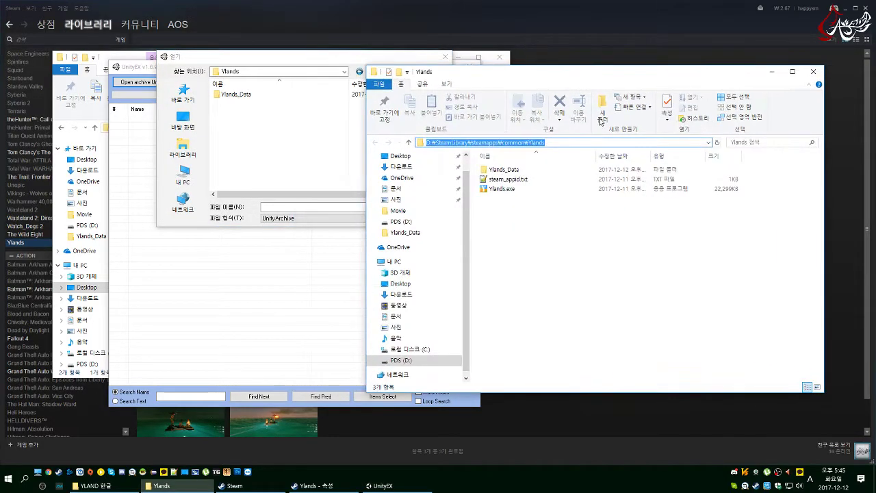
left_click(646, 144)
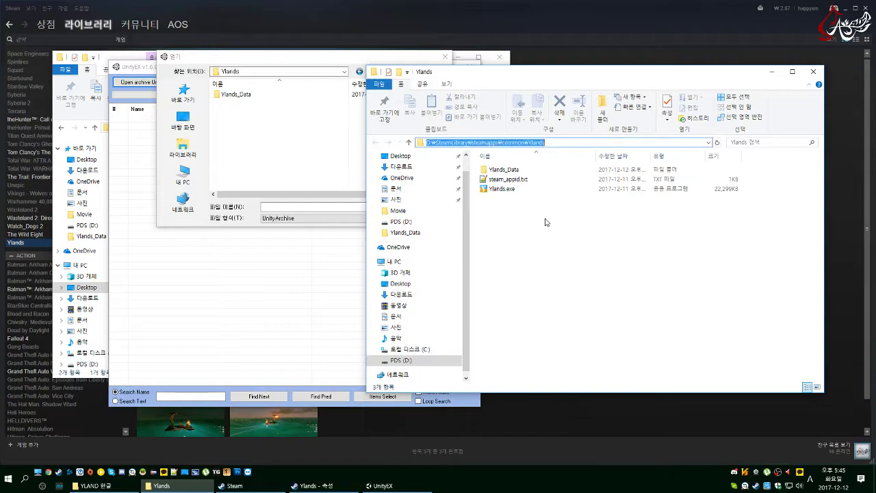
left_click(545, 142)
right_click(531, 143)
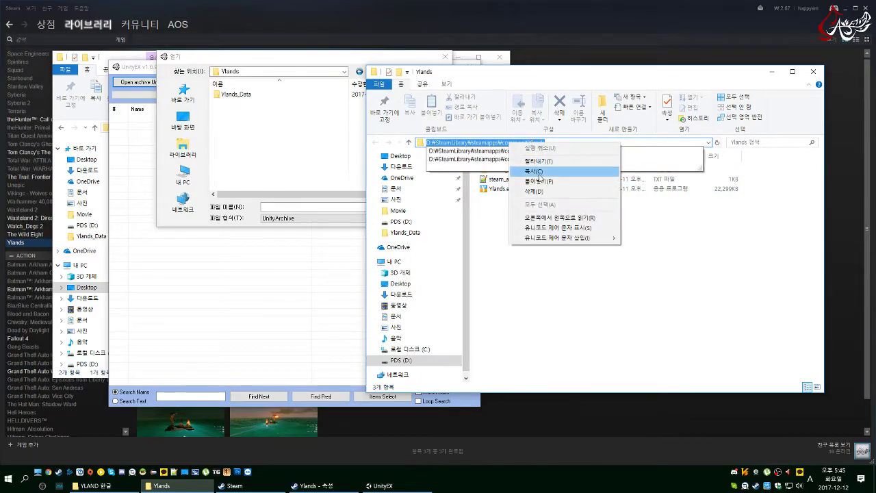
left_click(565, 171)
left_click(264, 206)
key("ctrl+v")
key("ctrl+a")
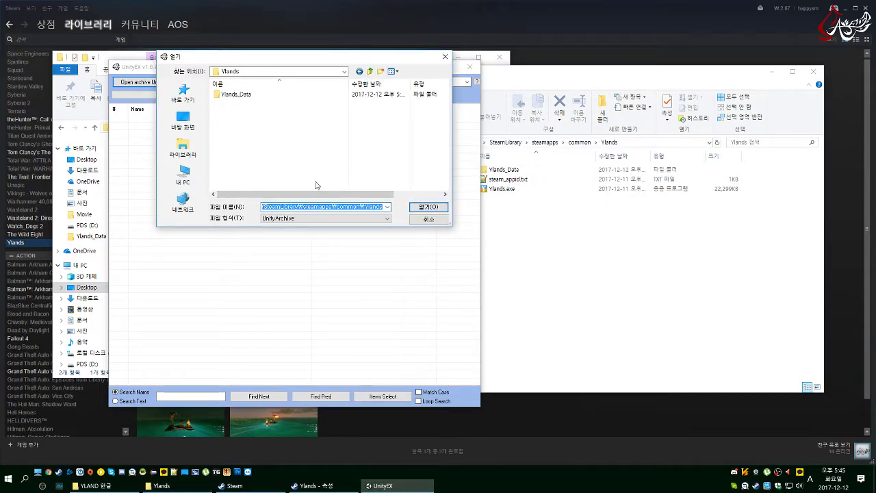
Open the archive resources.assets from the Ylands_Data folder.
left_click_drag(259, 62, 311, 88)
left_click(300, 142)
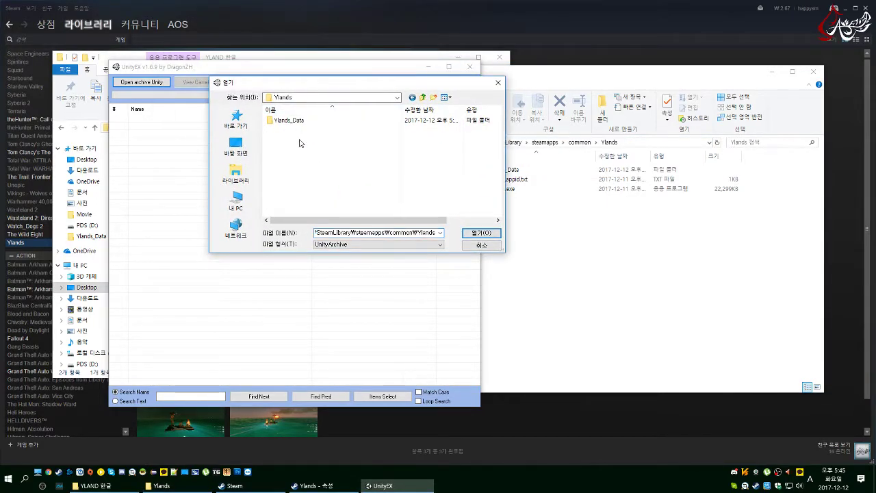
double_click(296, 122)
scroll(296, 130, "down", 1)
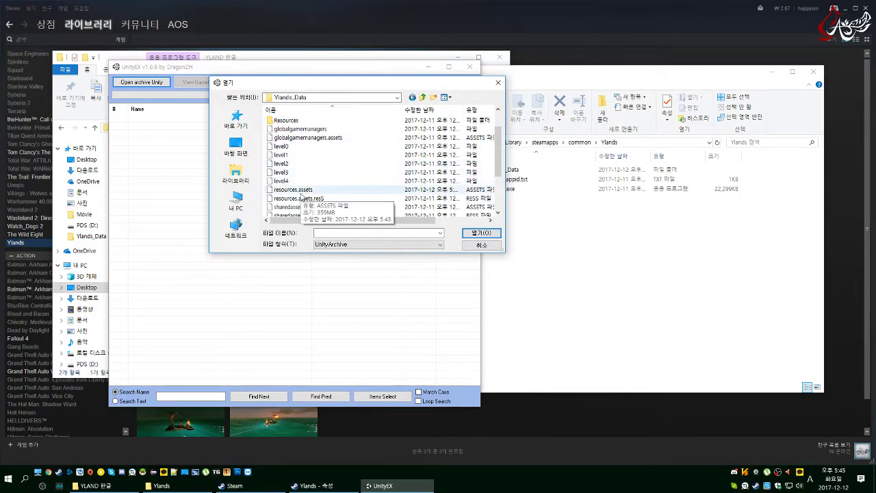
left_click(299, 191)
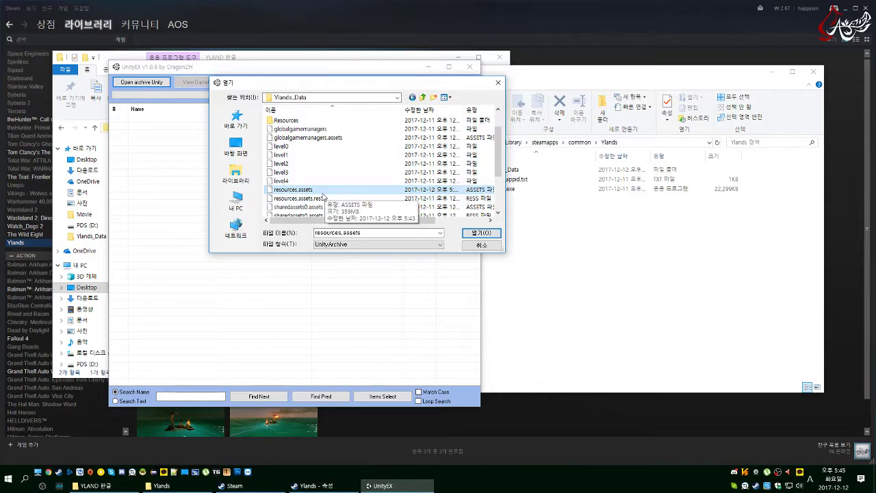
left_click(324, 191)
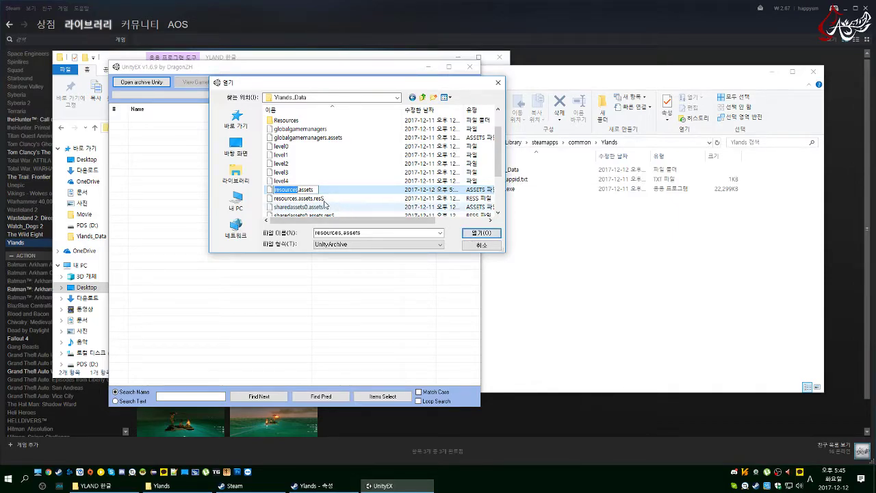
left_click(466, 233)
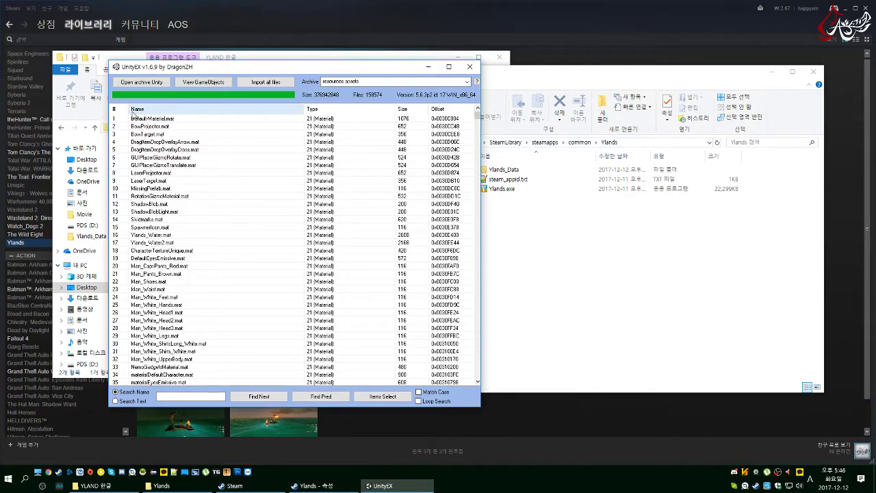
Sort the archive's files by name and select en.txt.
left_click(137, 111)
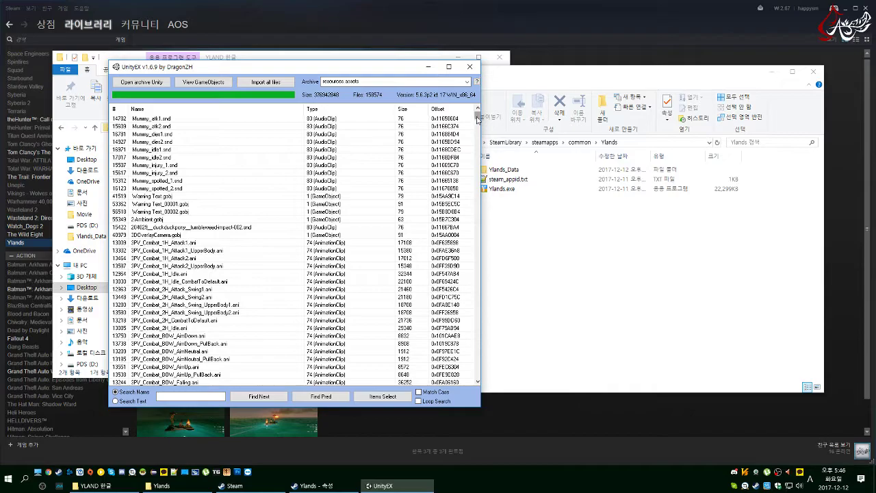
left_click_drag(479, 117, 479, 136)
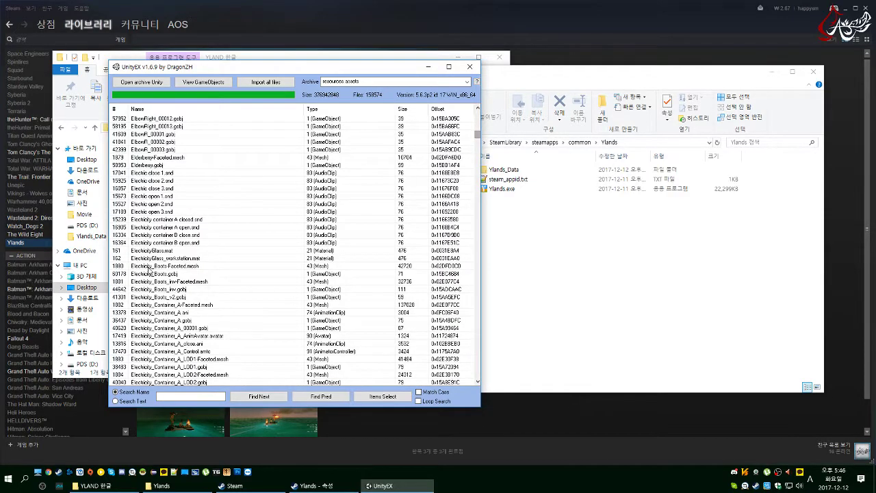
scroll(152, 272, "up", 12)
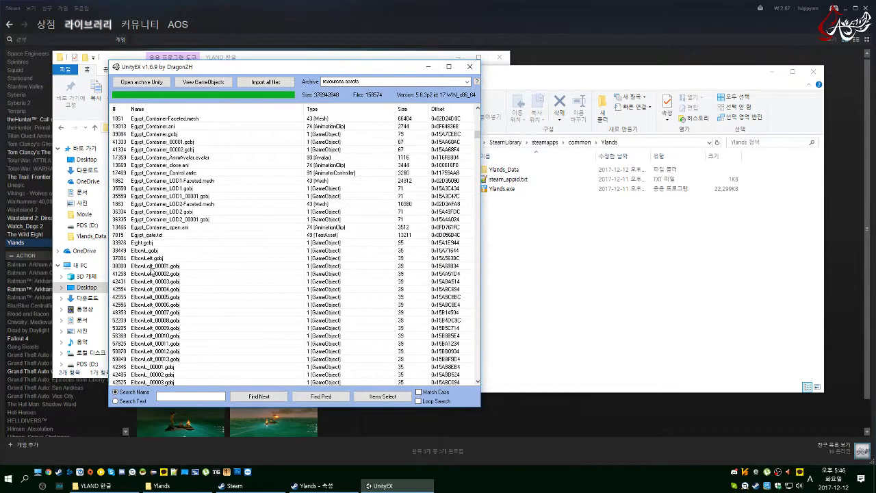
scroll(152, 271, "down", 10)
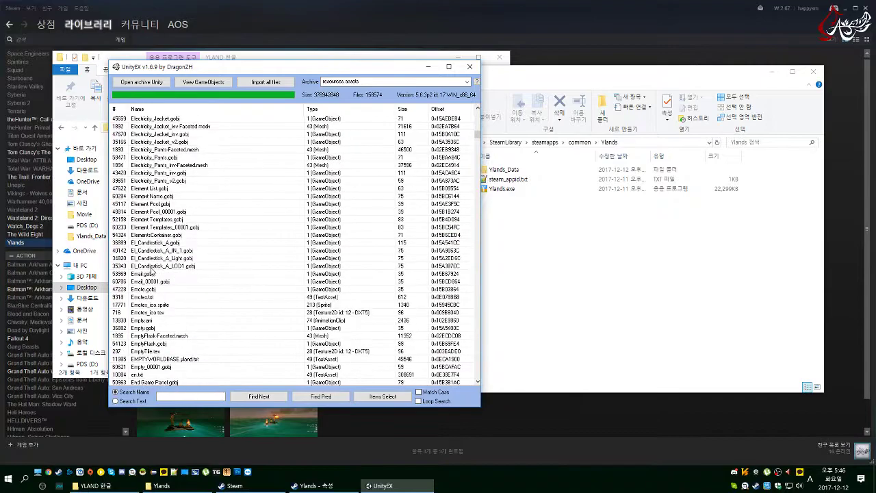
scroll(152, 272, "down", 4)
left_click(145, 282)
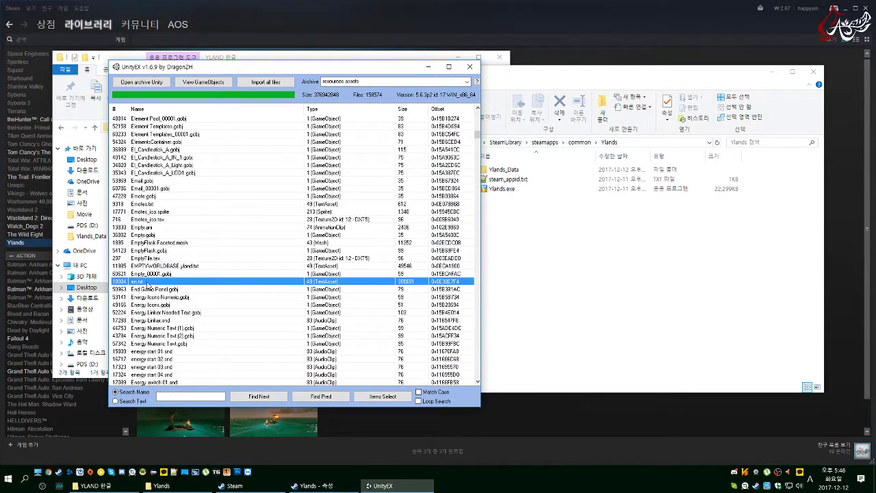
Export only the text asset en.txt from the archive, without conversion.
scroll(284, 290, "down", 2)
left_click(148, 244)
left_click(141, 235)
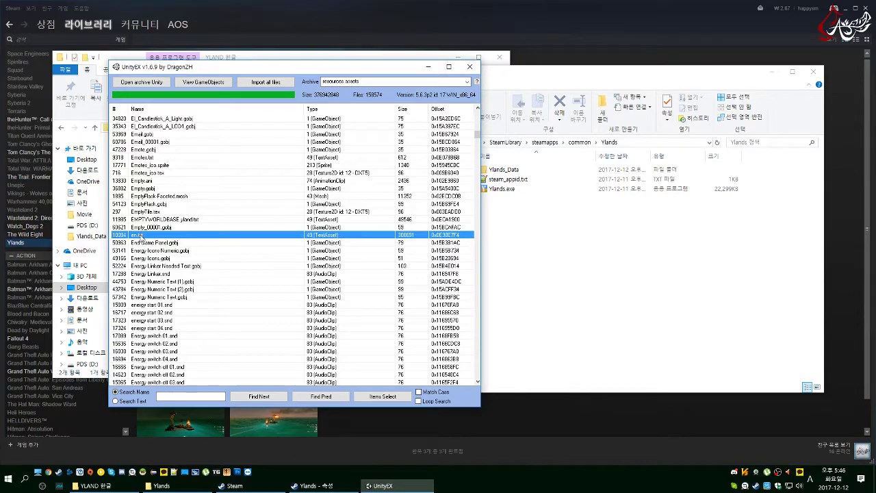
left_click(140, 243)
left_click(140, 237)
right_click(149, 236)
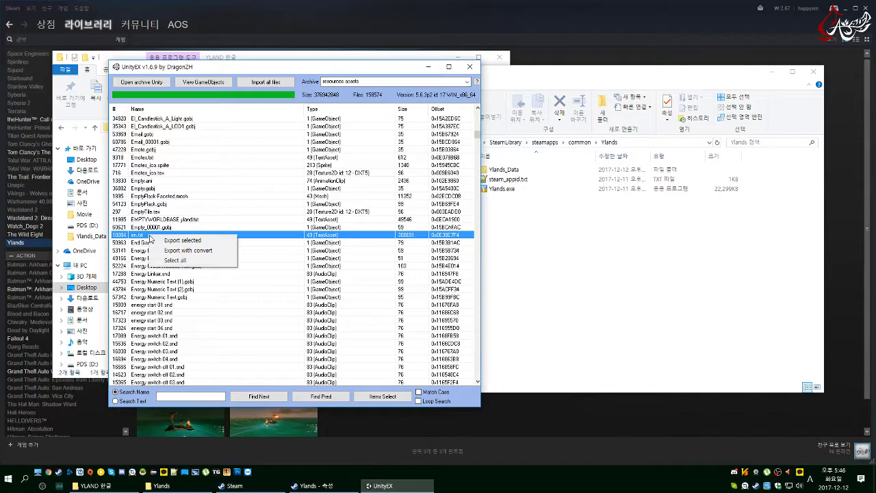
left_click(185, 241)
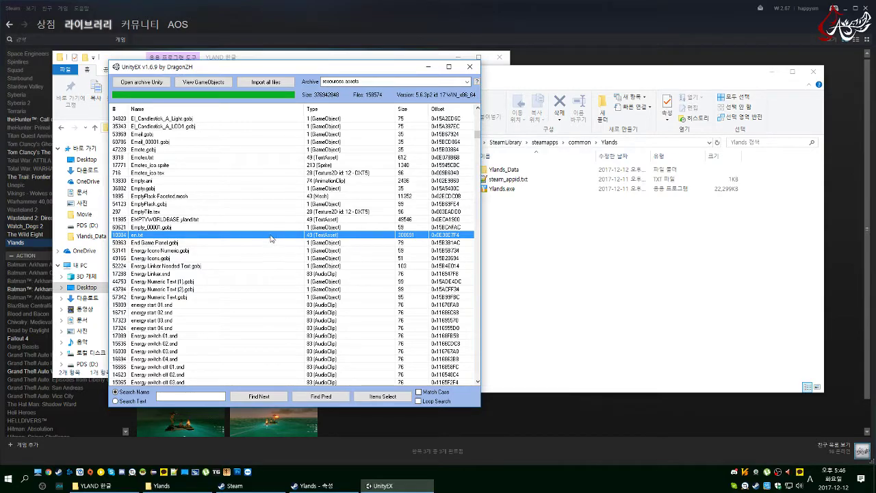
Switch to File Explorer and open the exported en.txt from Ylands_Data\Unity_Assets_Files\resources in Notepad++.
left_click(523, 228)
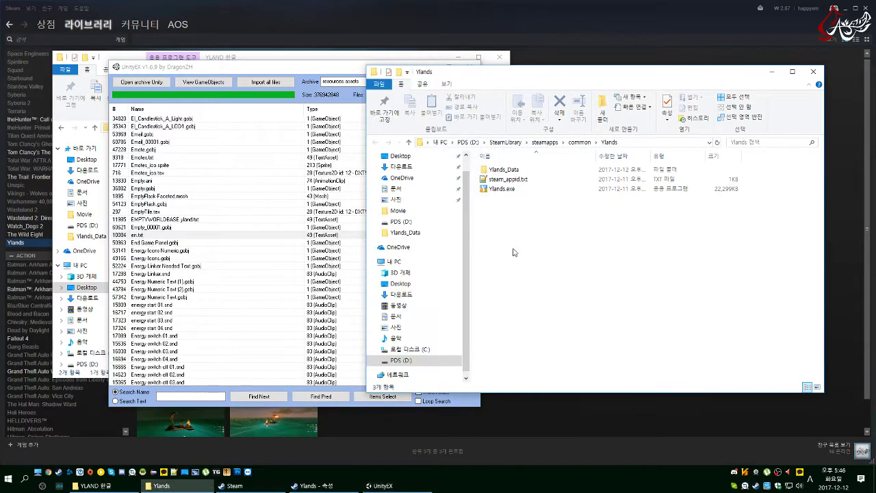
double_click(512, 170)
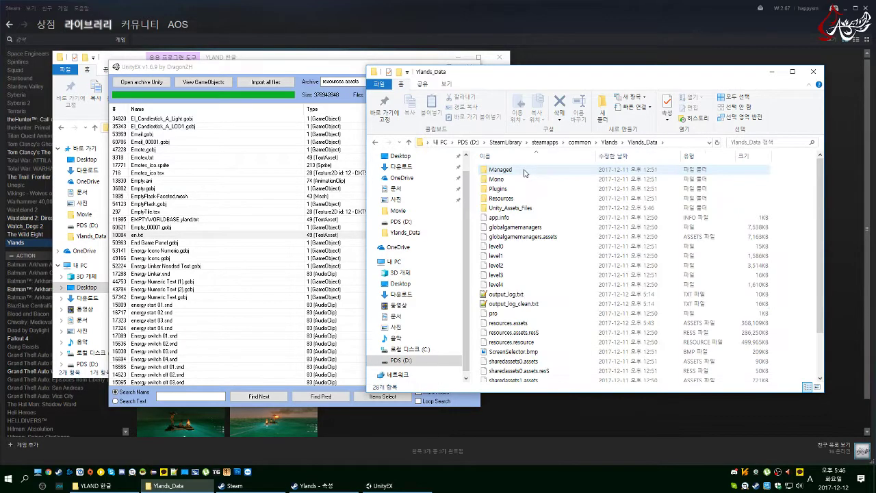
left_click(518, 208)
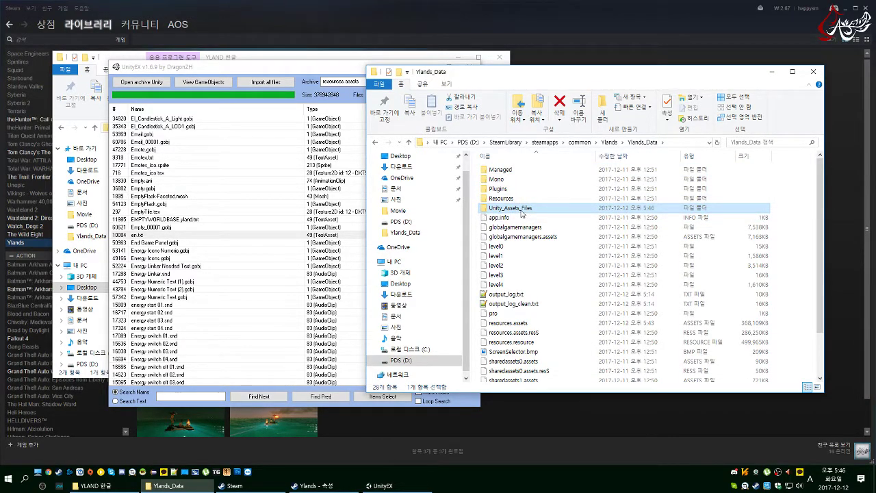
double_click(522, 210)
double_click(510, 170)
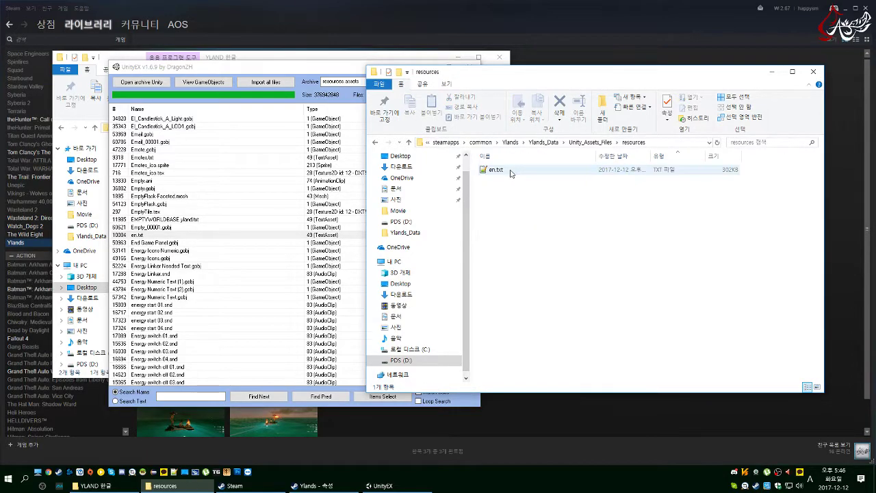
left_click(510, 172)
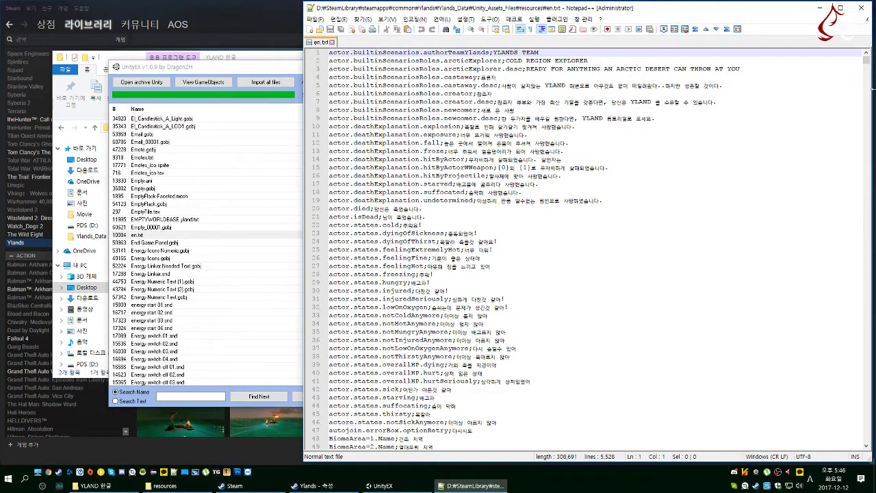
Examine the EntityPrototype entries in en.txt, comparing English-only item names such as HERB BAG with translated ones such as ORIENTAL ROOF.
left_click_drag(871, 66, 867, 257)
scroll(571, 199, "down", 10)
left_click(439, 209)
left_click(448, 233)
left_click(439, 209)
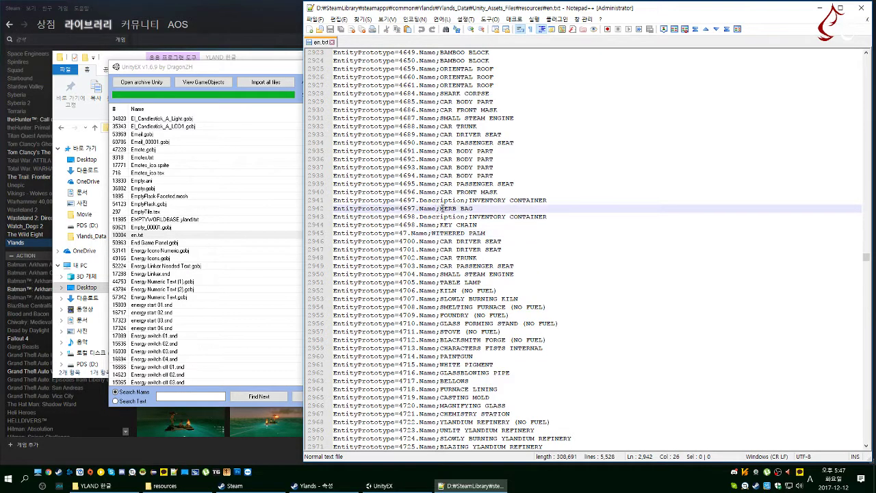
left_click_drag(440, 209, 480, 209)
left_click(488, 209)
left_click_drag(866, 258, 866, 161)
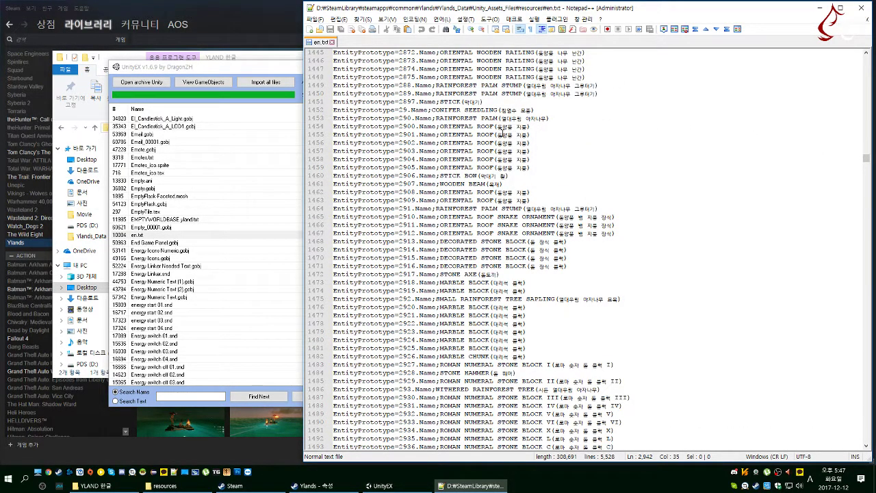
left_click(441, 127)
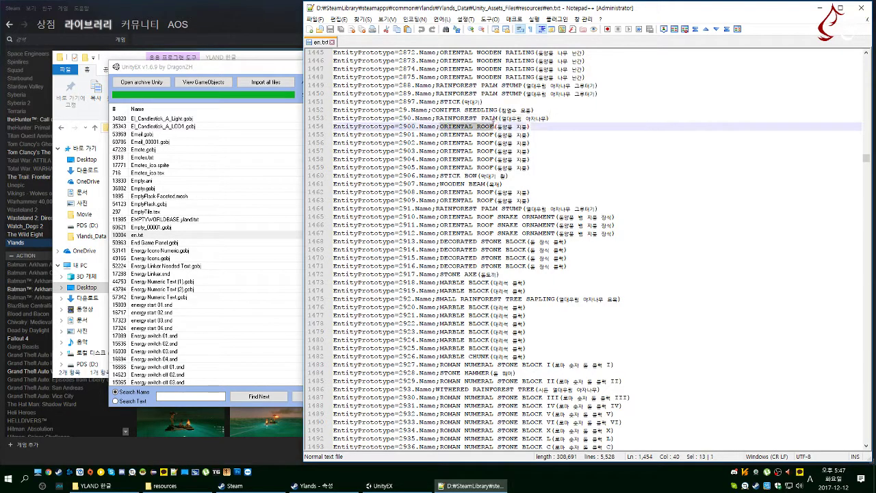
left_click(497, 134)
left_click_drag(496, 127, 536, 127)
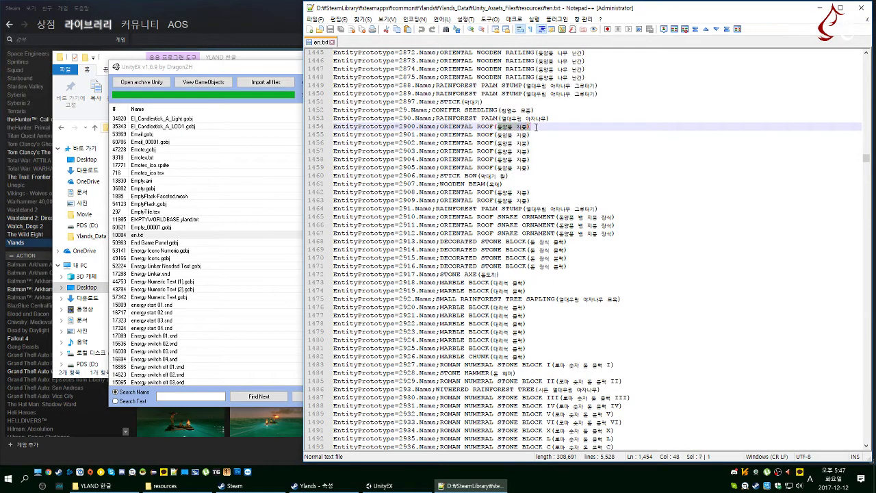
left_click_drag(871, 167, 871, 270)
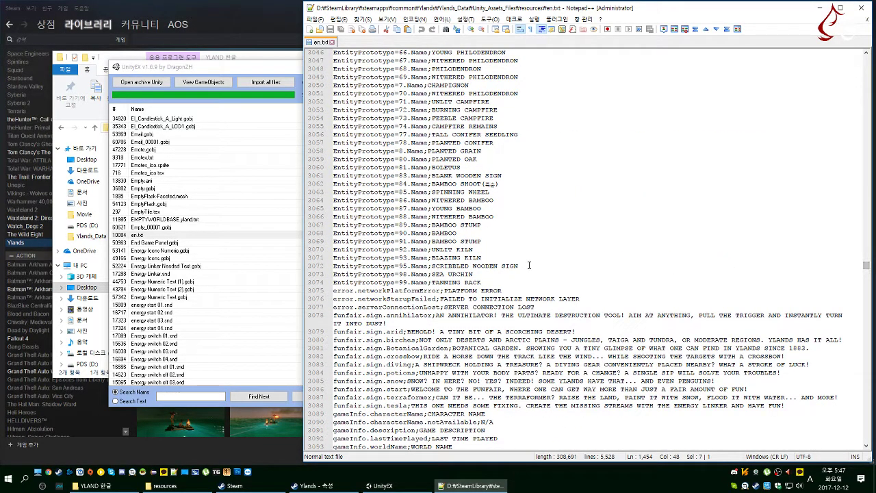
Change the EntityPrototype=90.Name text in en.txt to "BAMBOO (대나무)" and save the file.
double_click(432, 233)
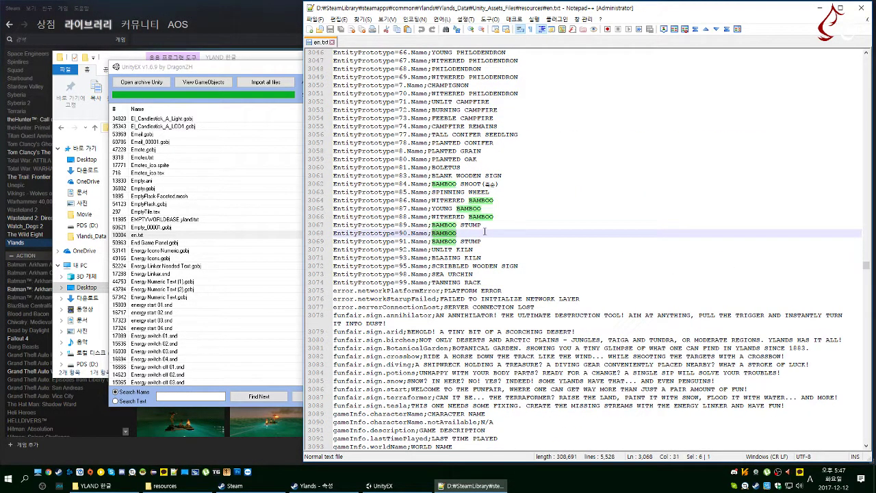
key("Delete")
key("BackSpace")
type("BAMBOO ")
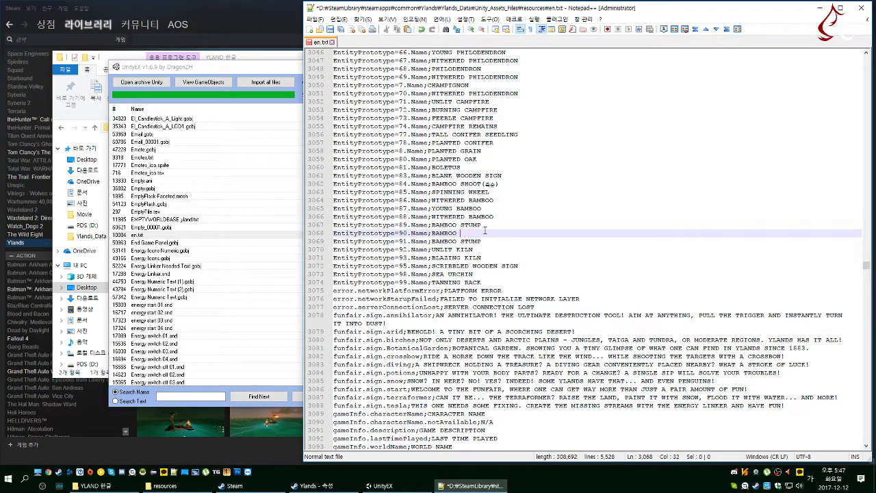
type("(대나무)")
left_click(330, 30)
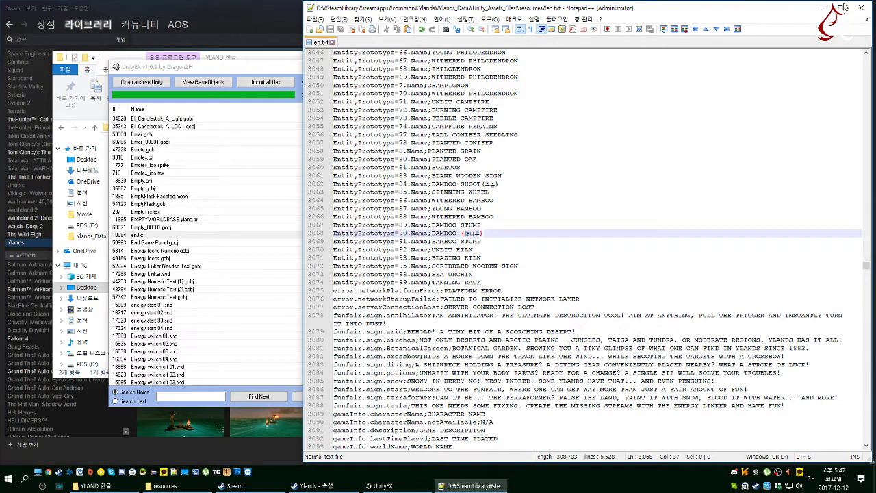
Switch to UnityEX and import all files to put the edited en.txt back into the resources.assets archive.
left_click(821, 8)
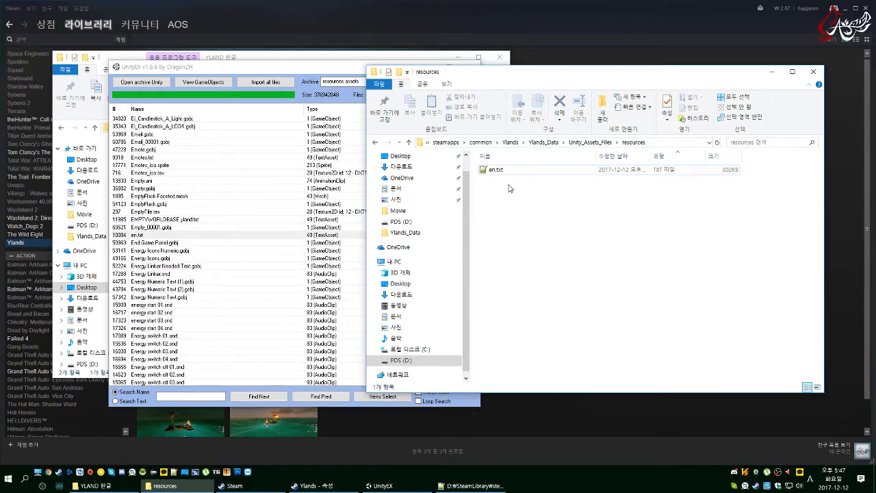
left_click(497, 171)
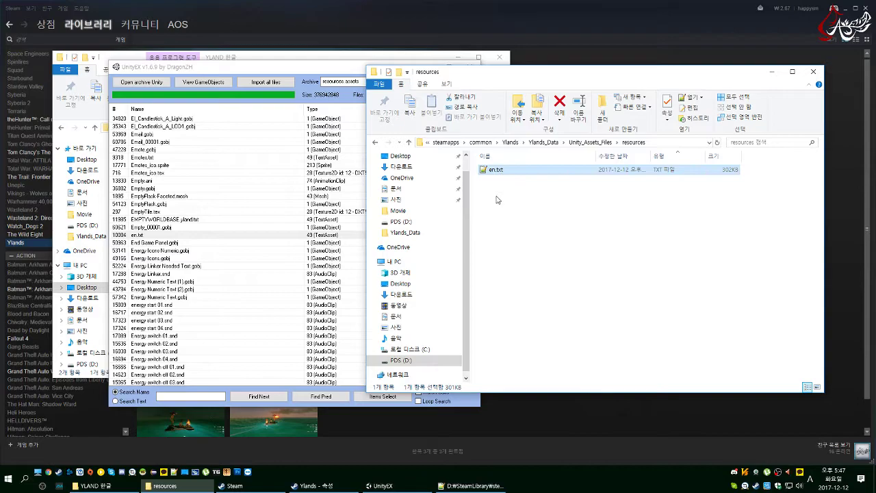
left_click(497, 198)
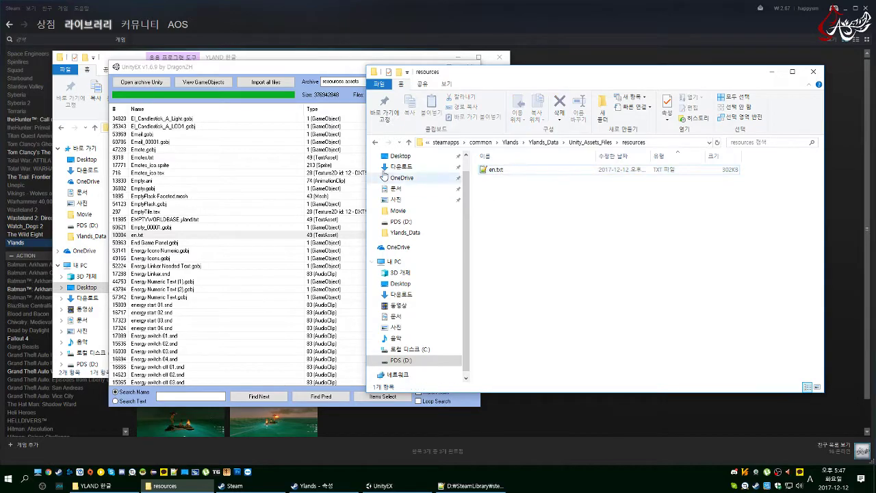
left_click(148, 237)
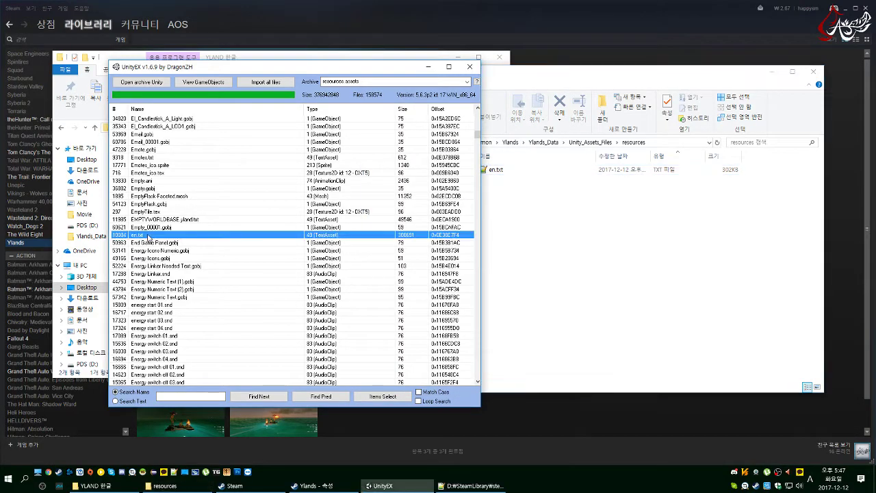
left_click(264, 89)
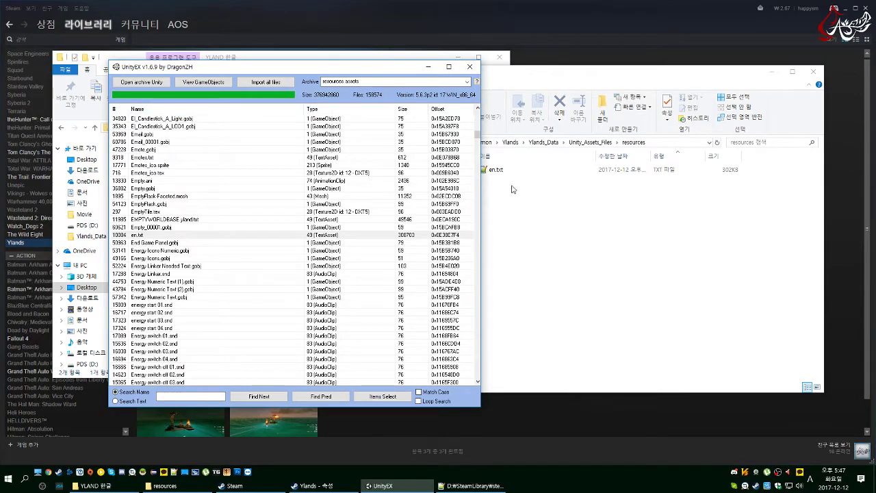
Switch to File Explorer and go up to the Ylands_Data folder to check resources.assets.
left_click(620, 205)
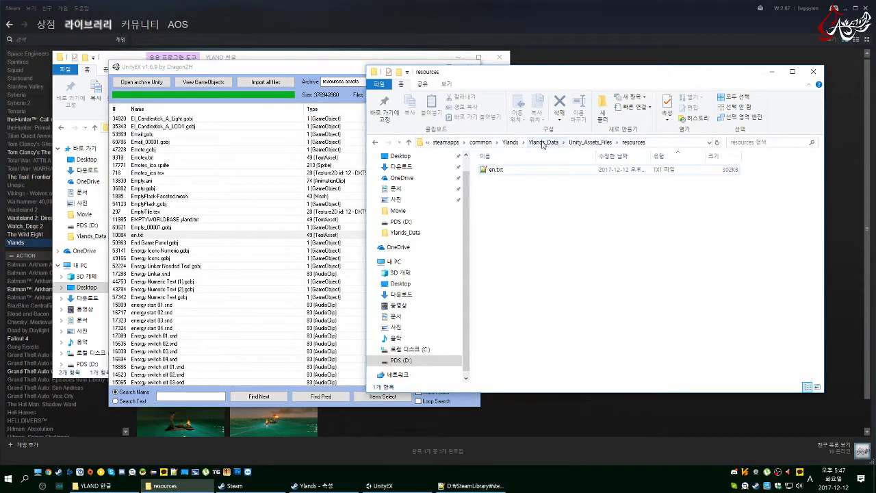
left_click(543, 144)
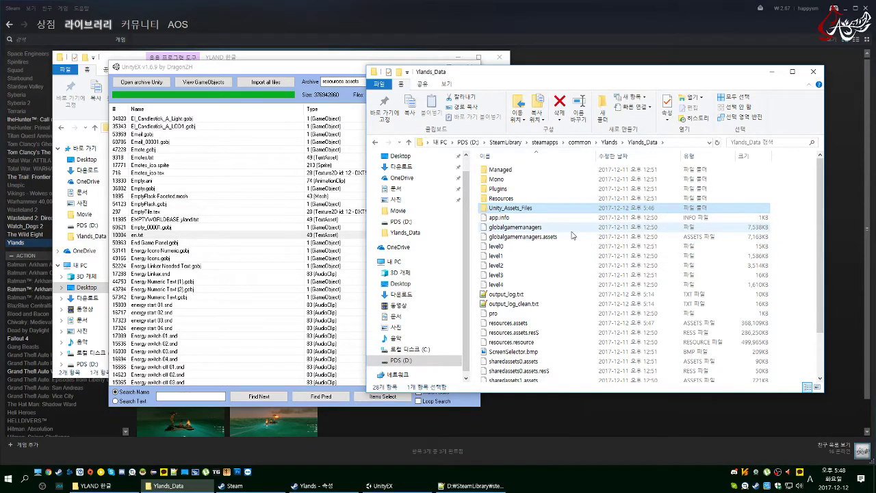
left_click_drag(267, 68, 291, 84)
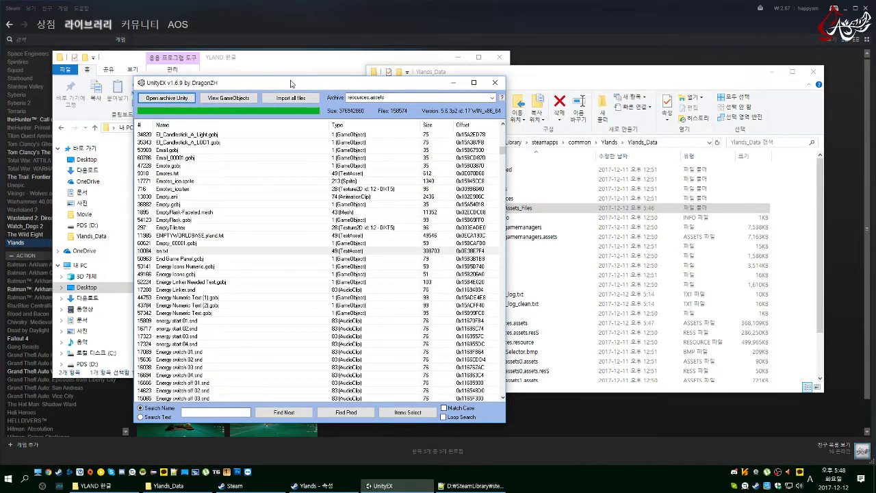
left_click_drag(290, 82, 304, 76)
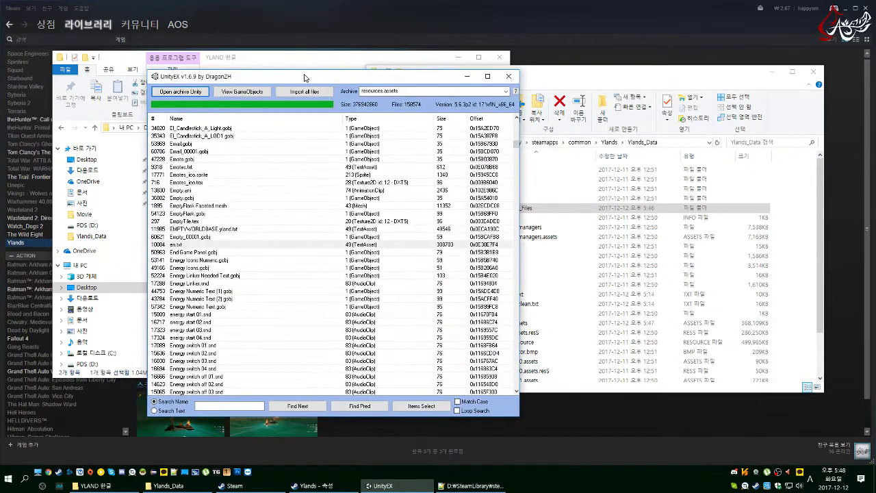
left_click(380, 63)
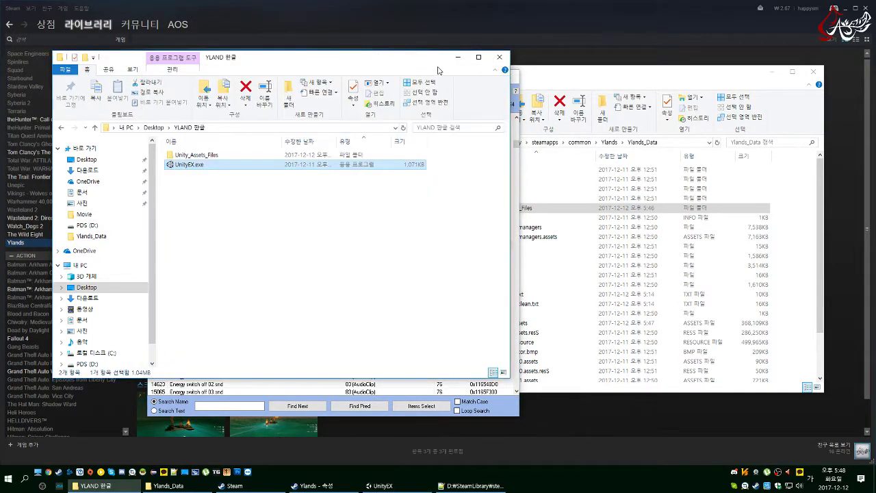
left_click(381, 189)
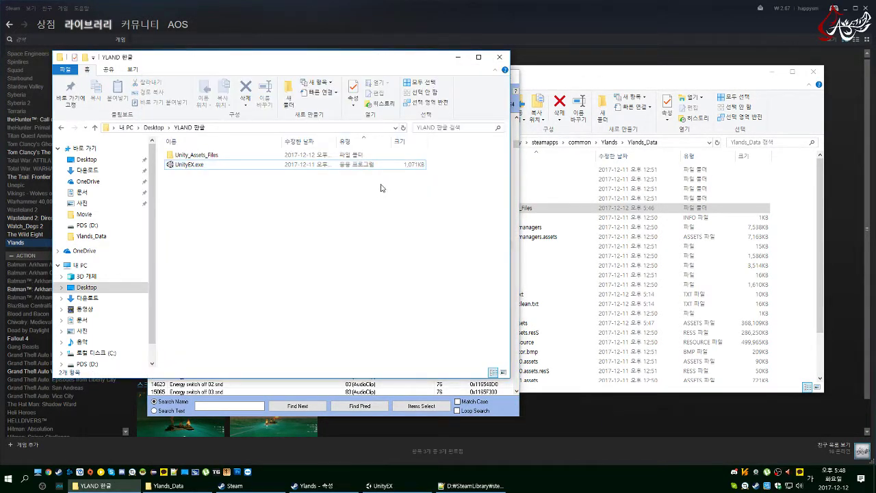
In the Ylands_Data window, open Unity_Assets_Files\resources to look at the location of en.txt.
left_click(556, 219)
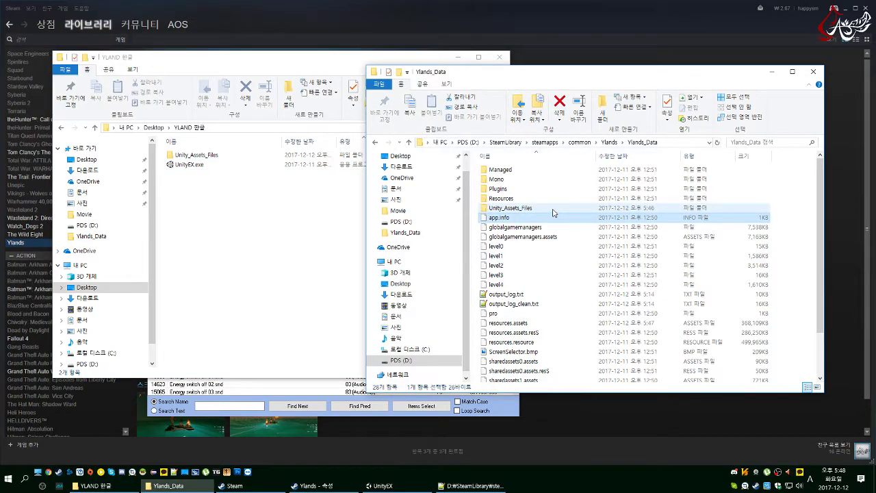
key("Up")
key("Up")
key("Up")
key("Down")
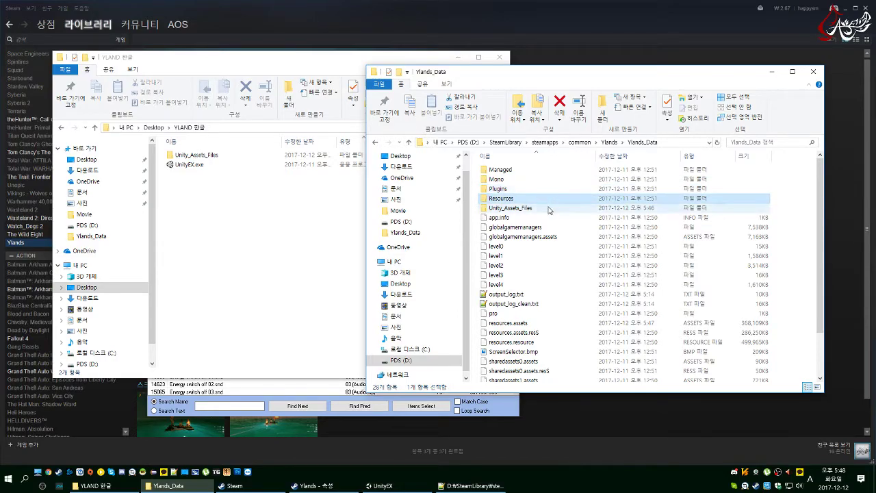
key("Down")
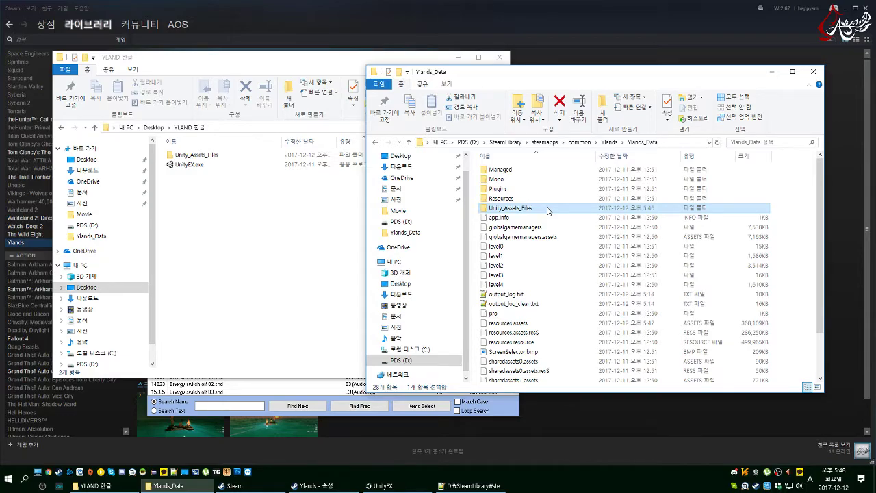
double_click(548, 209)
double_click(537, 172)
left_click(536, 177)
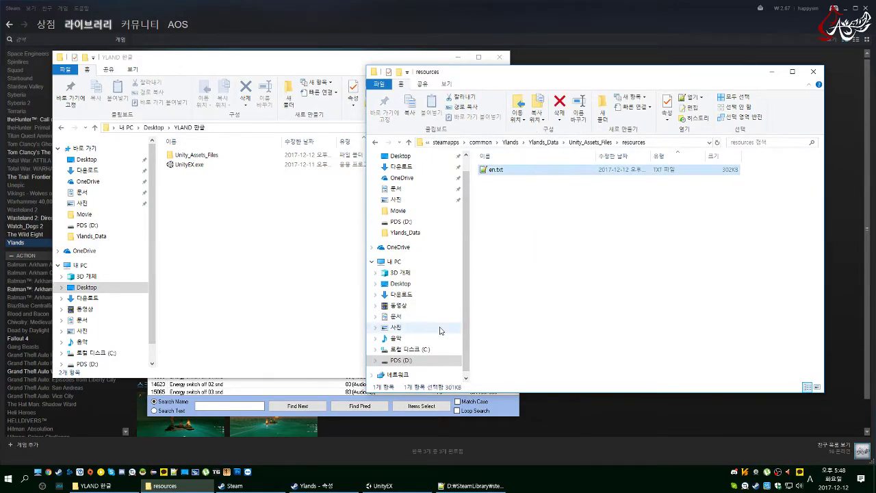
left_click(528, 270)
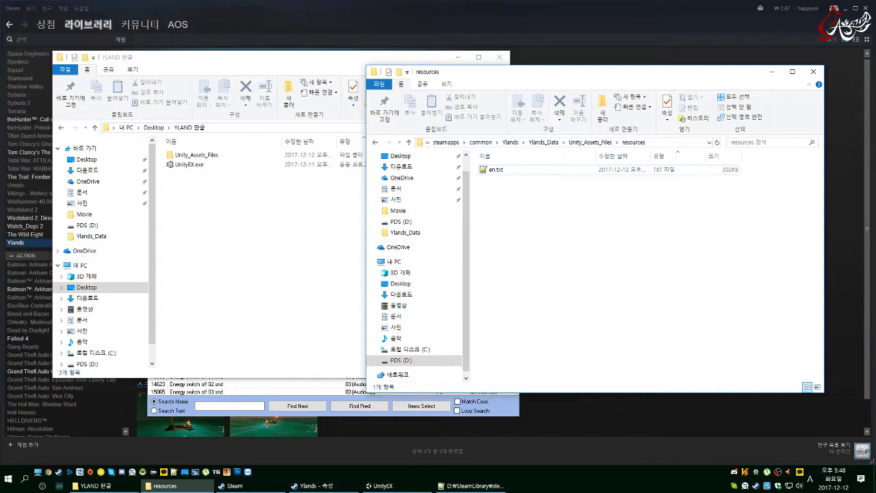